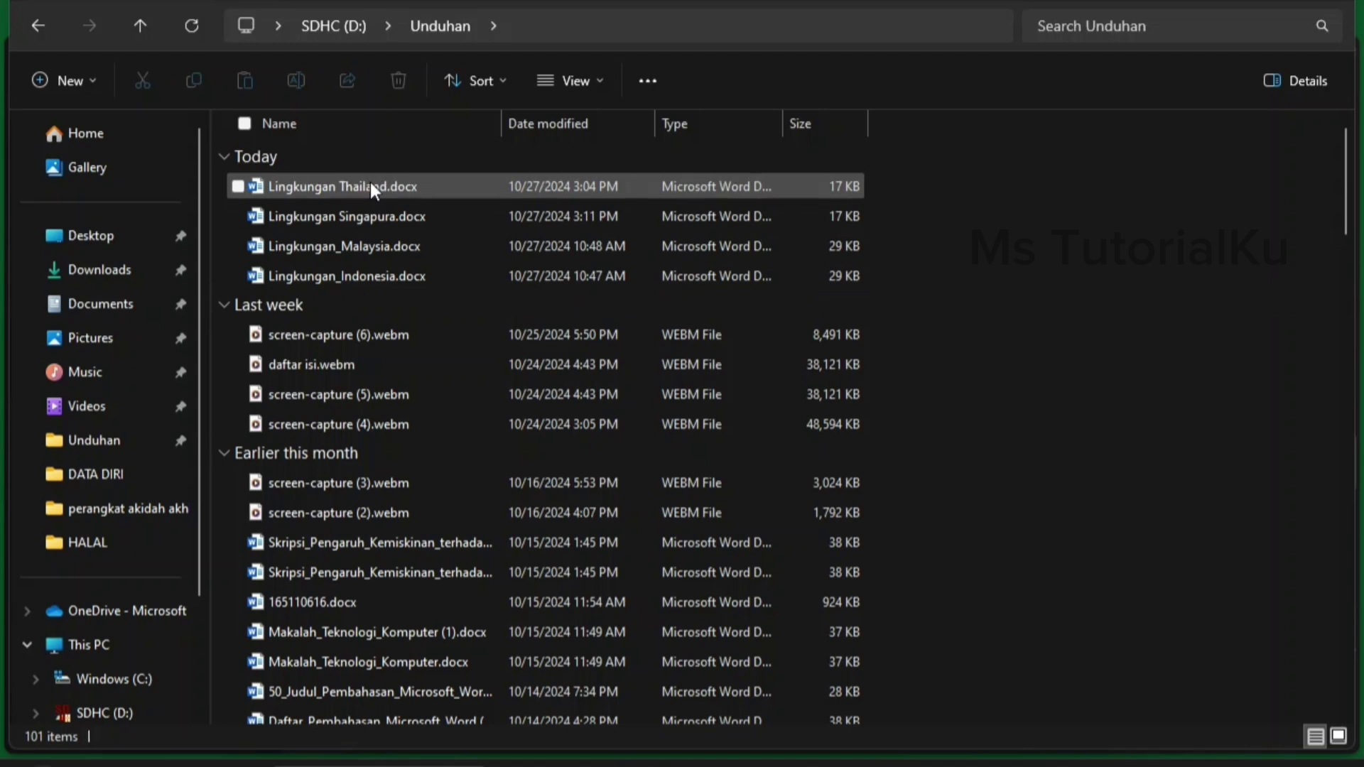
Open Lingkungan Thailand.docx and place the cursor on the blank line below section 5.
double_click(370, 182)
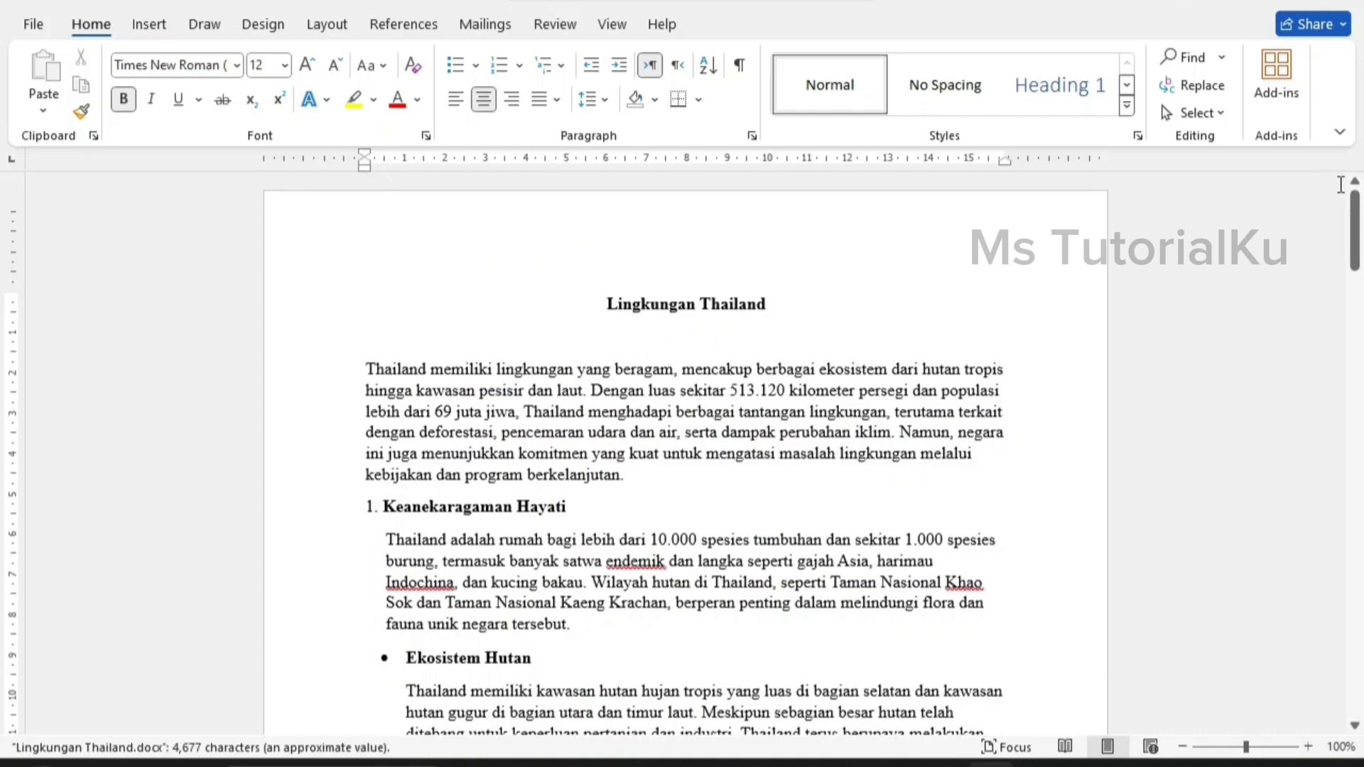
mouse_move(1353, 206)
mouse_down()
mouse_move(1348, 313)
mouse_move(1301, 449)
mouse_move(1353, 234)
mouse_up()
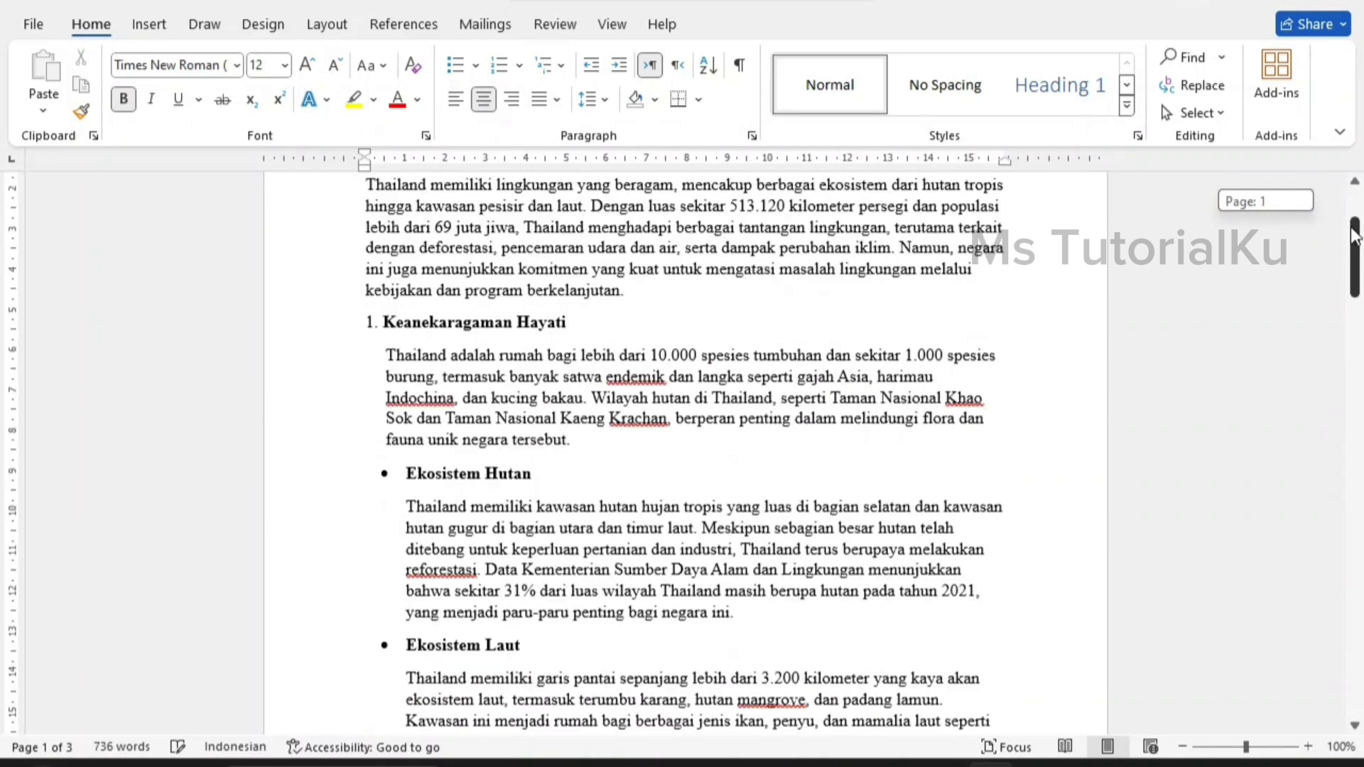
mouse_move(1353, 234)
mouse_down()
mouse_move(1330, 362)
mouse_move(1288, 471)
mouse_move(1268, 672)
mouse_up()
click(684, 401)
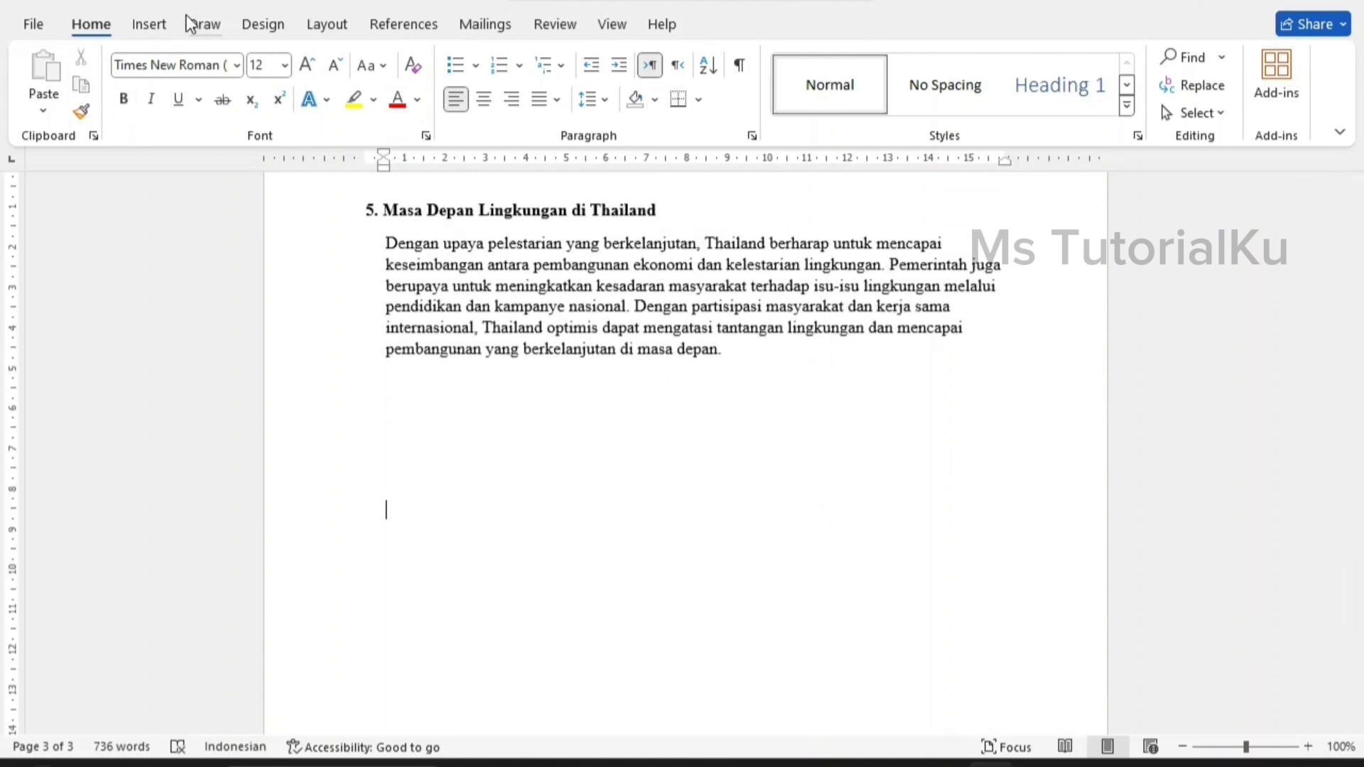
Insert the text of Lingkungan Singapura.docx from the Unduhan folder at the document's end.
click(150, 24)
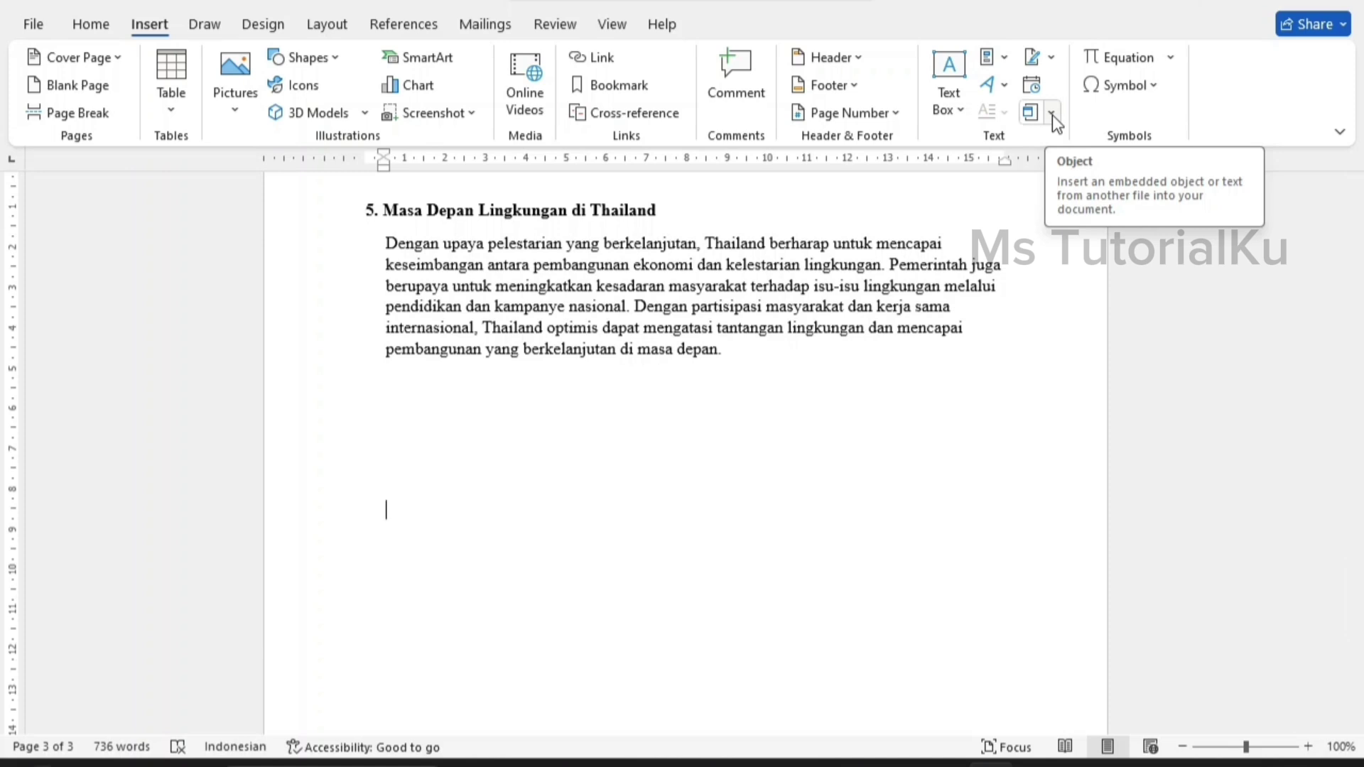
click(1052, 114)
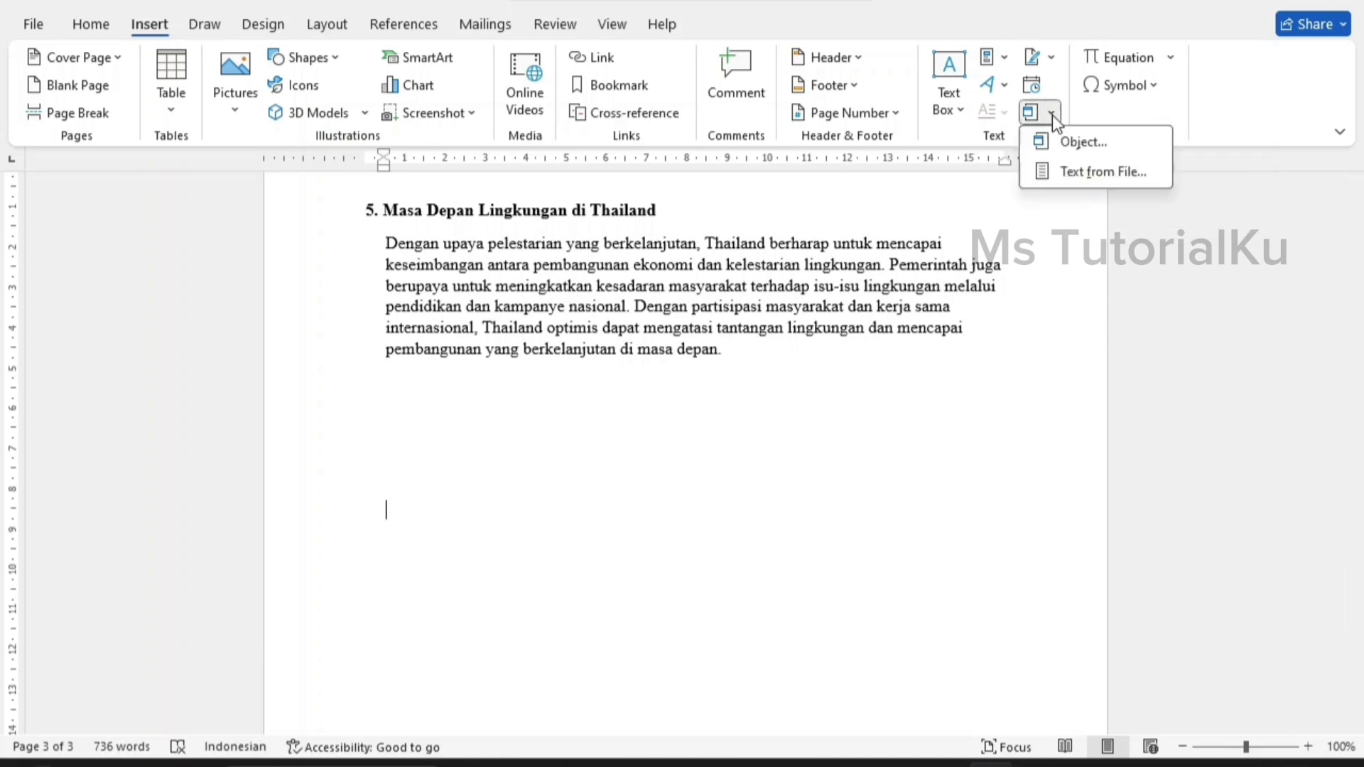
click(1077, 174)
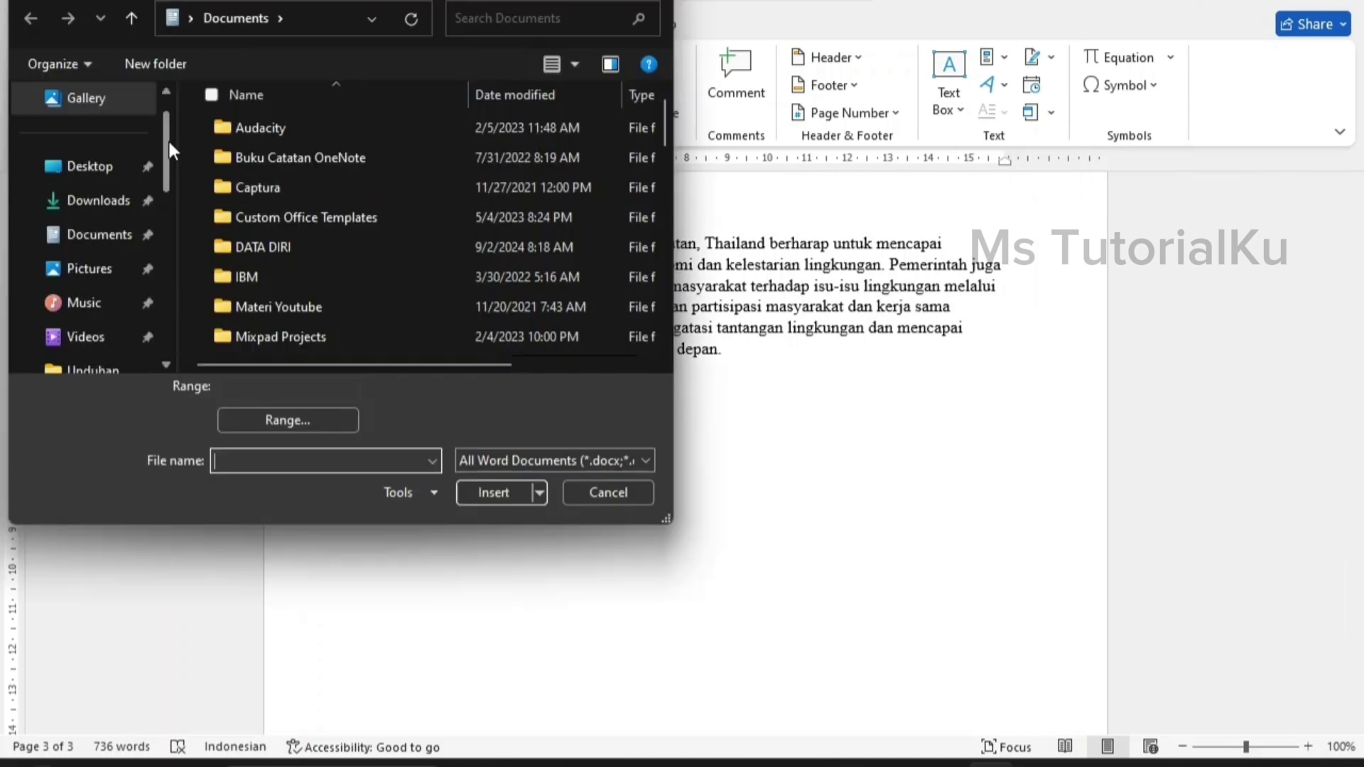
drag(169, 142, 167, 174)
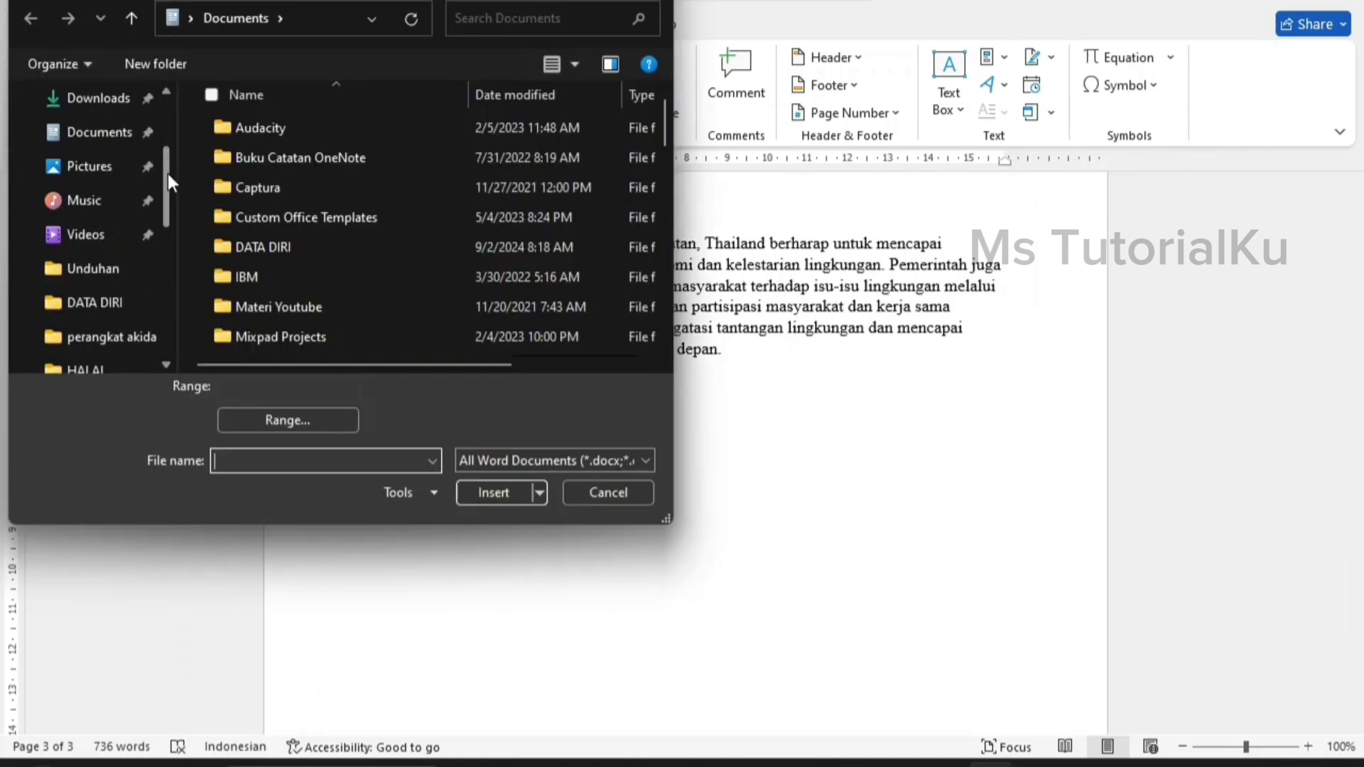
click(76, 274)
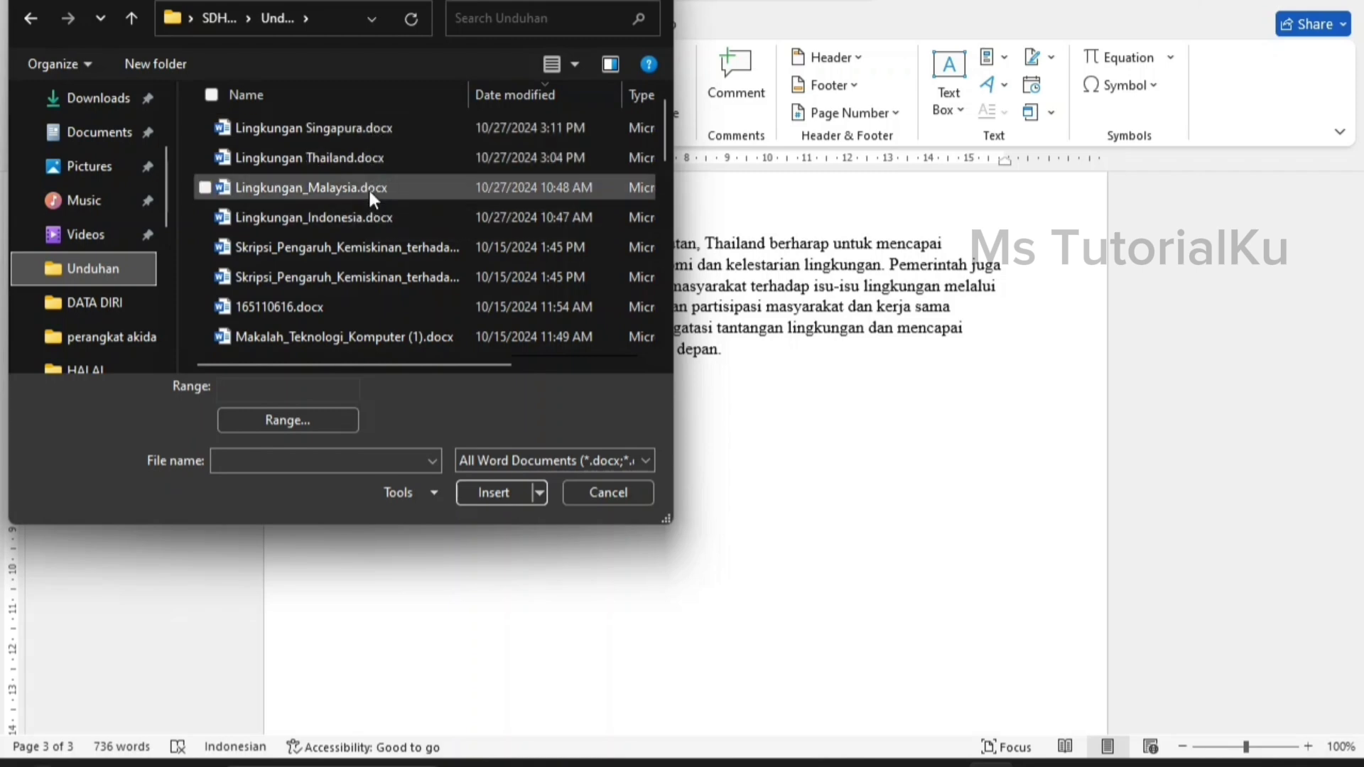
click(338, 135)
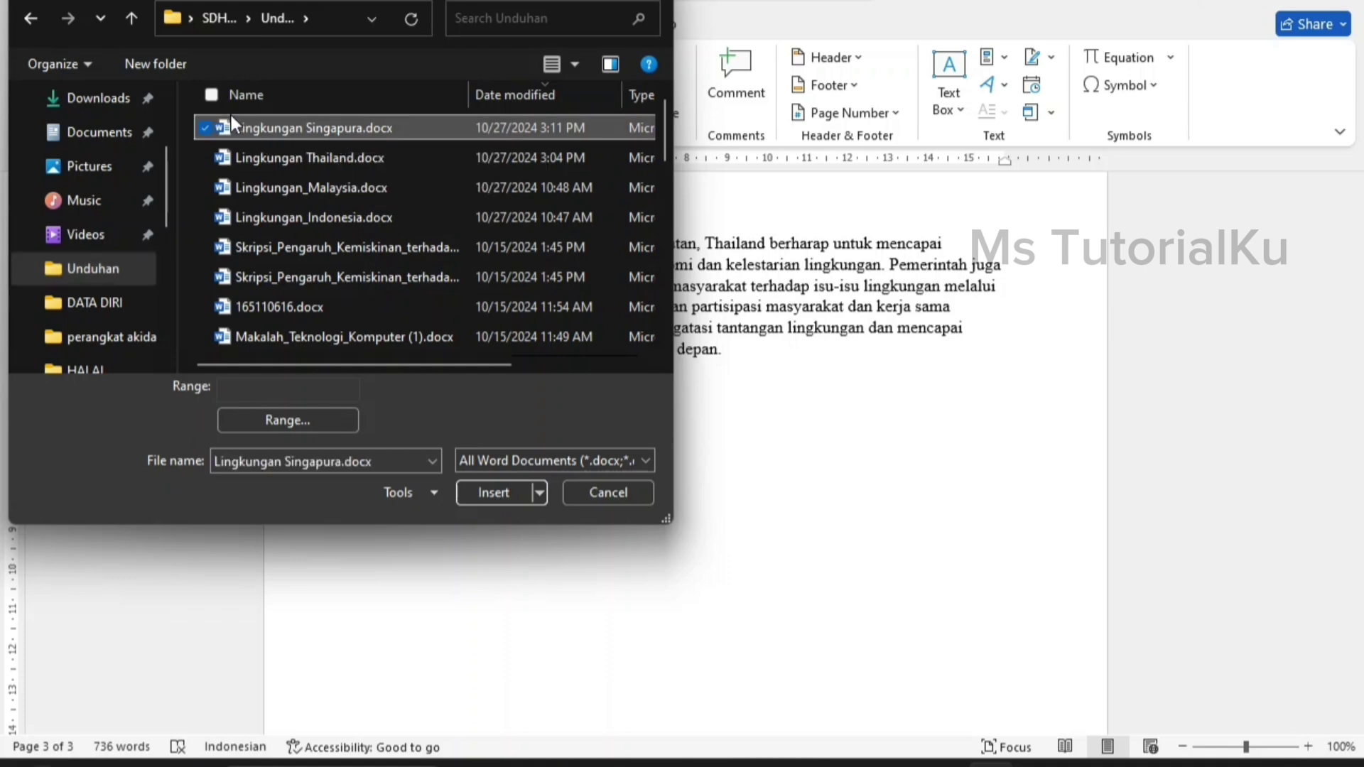
click(492, 492)
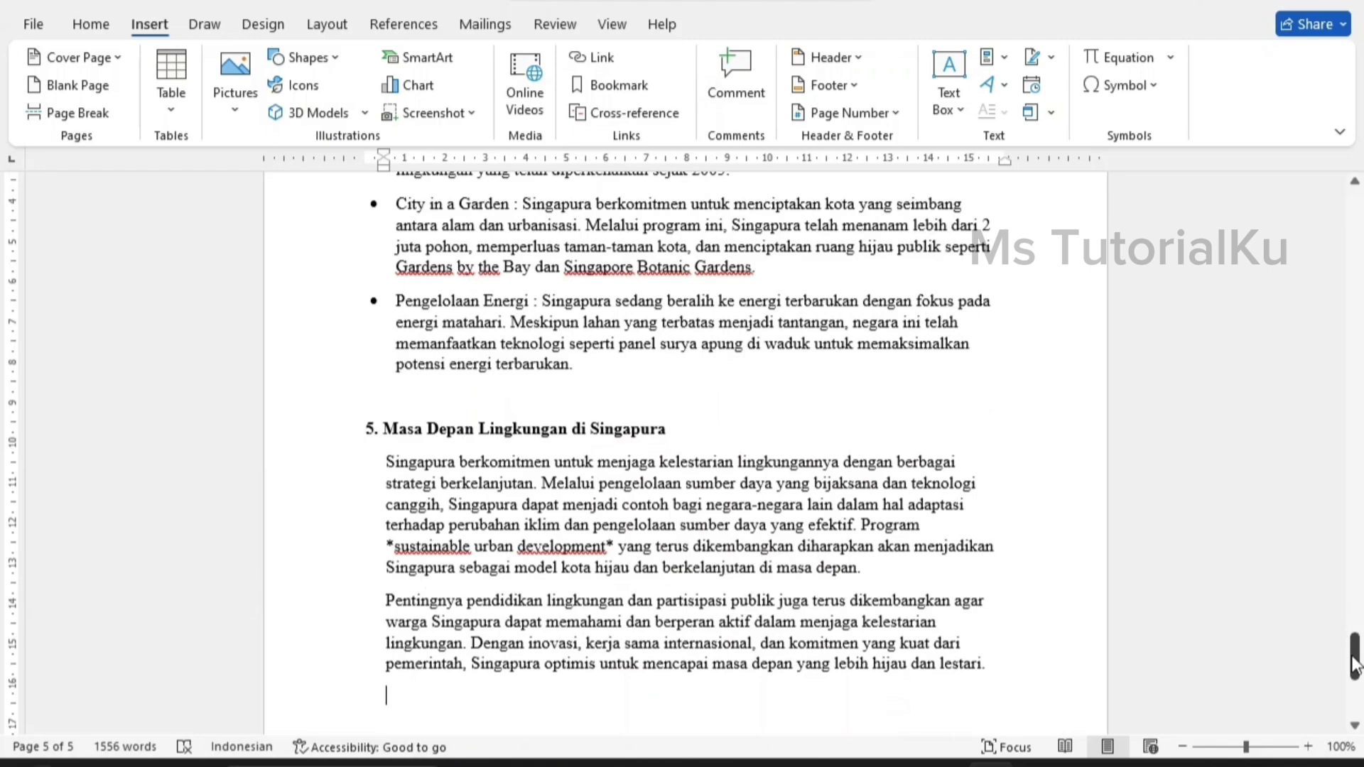
Add a blank left-aligned line above the Lingkungan Thailand title at the top of the document.
mouse_move(1354, 664)
mouse_down()
mouse_move(1359, 441)
mouse_move(1318, 662)
mouse_up()
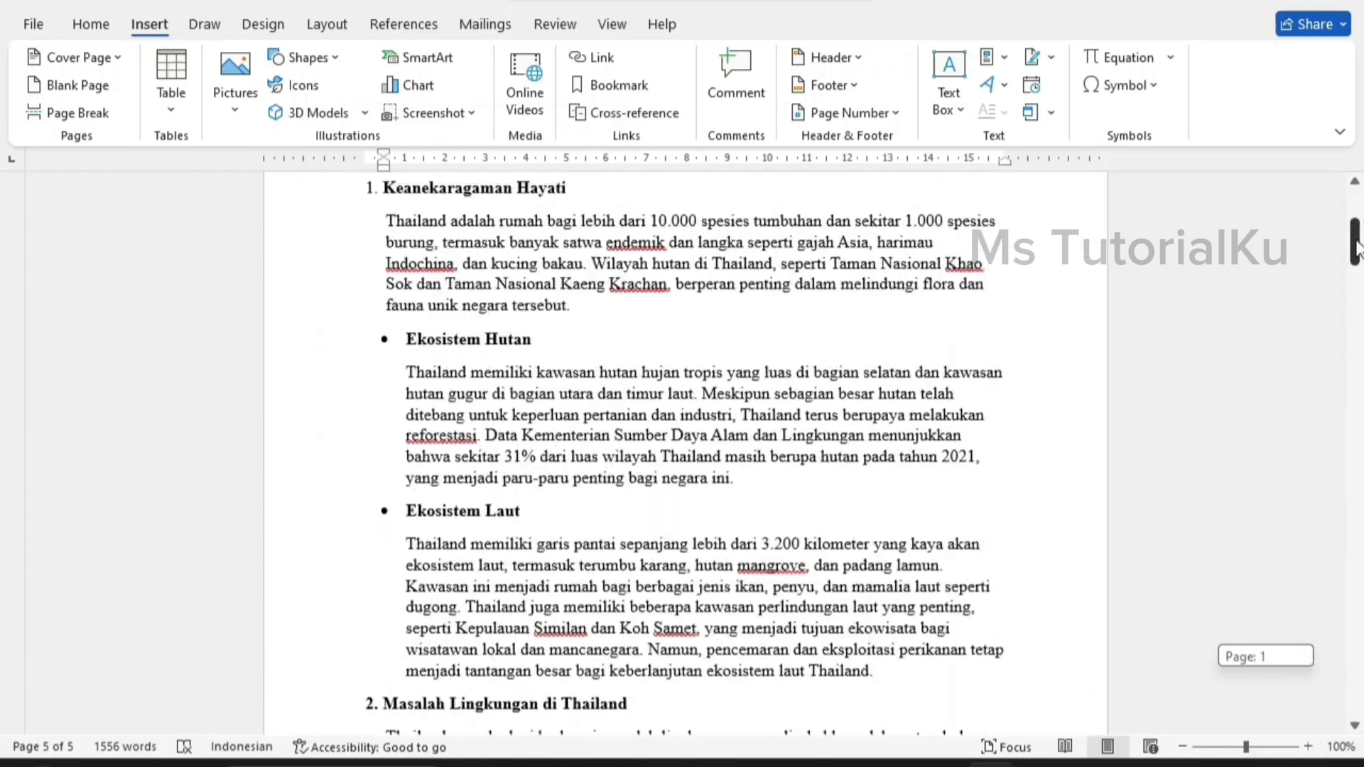
drag(1318, 662, 1355, 214)
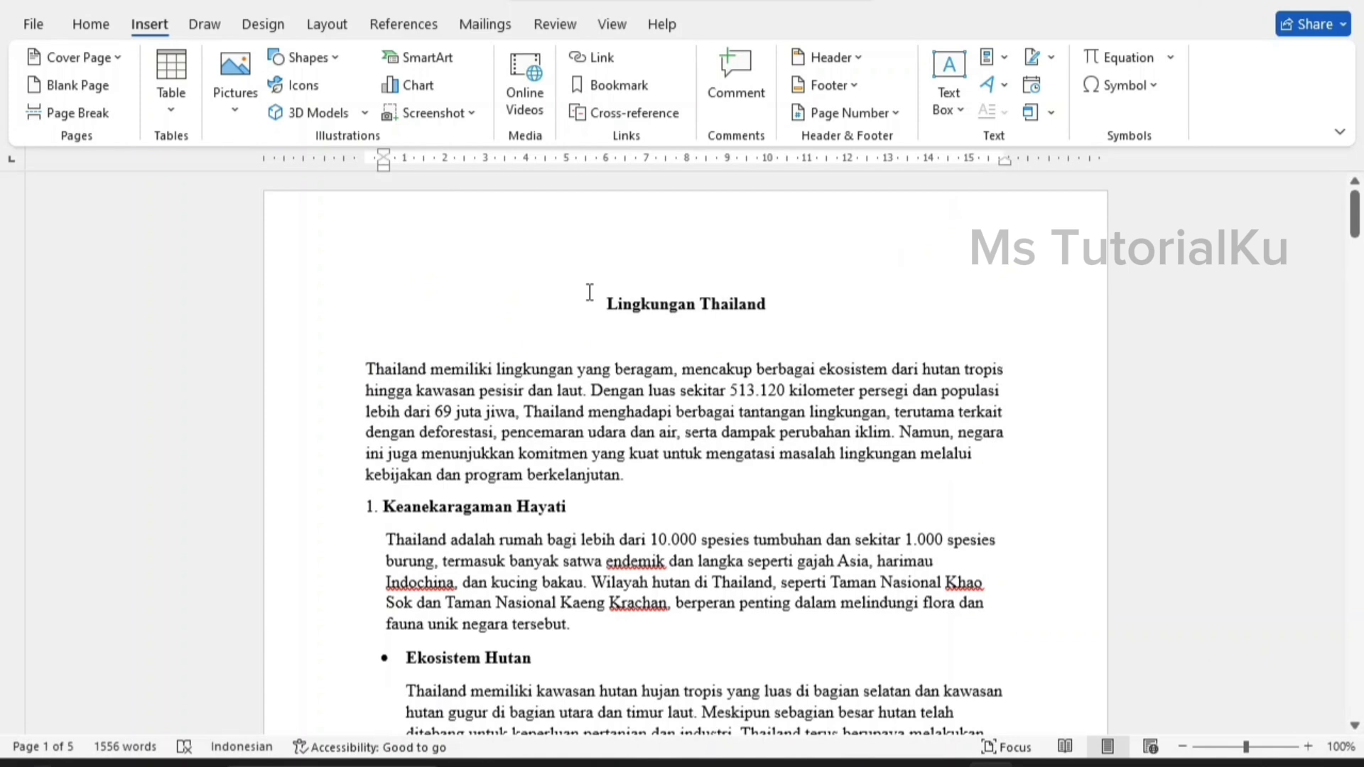
click(590, 292)
key(Return)
key(Return)
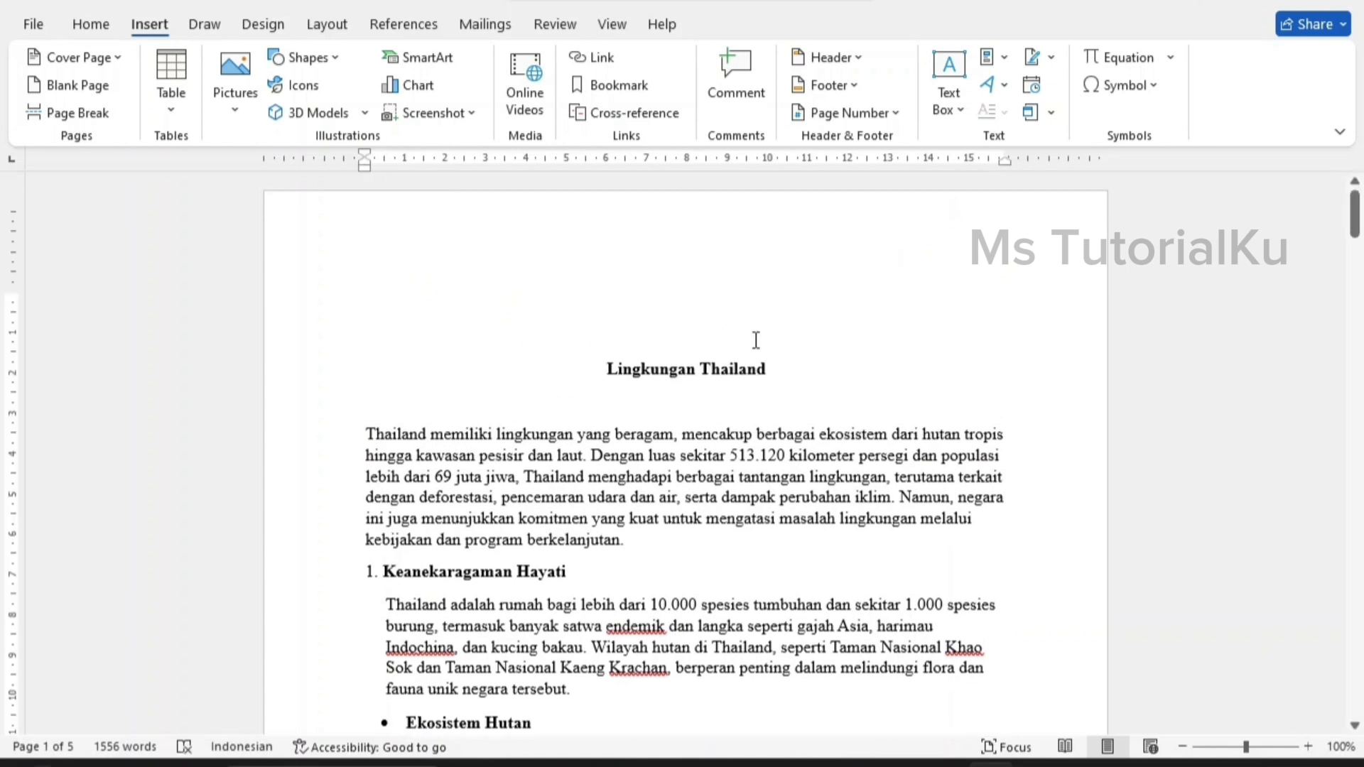
key(ctrl+l)
Insert Lingkungan_Indonesia.docx as text from file at the top, before the Thailand content.
click(1051, 114)
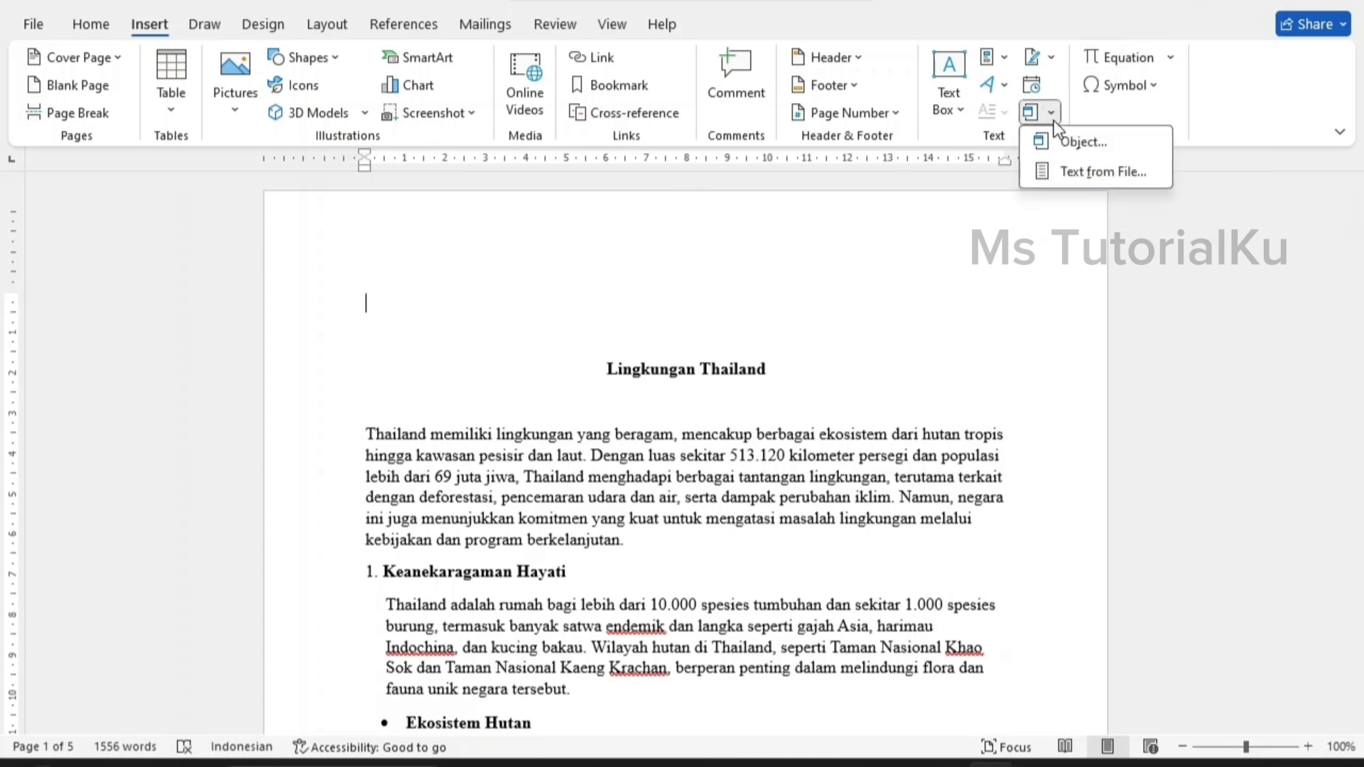
click(1067, 172)
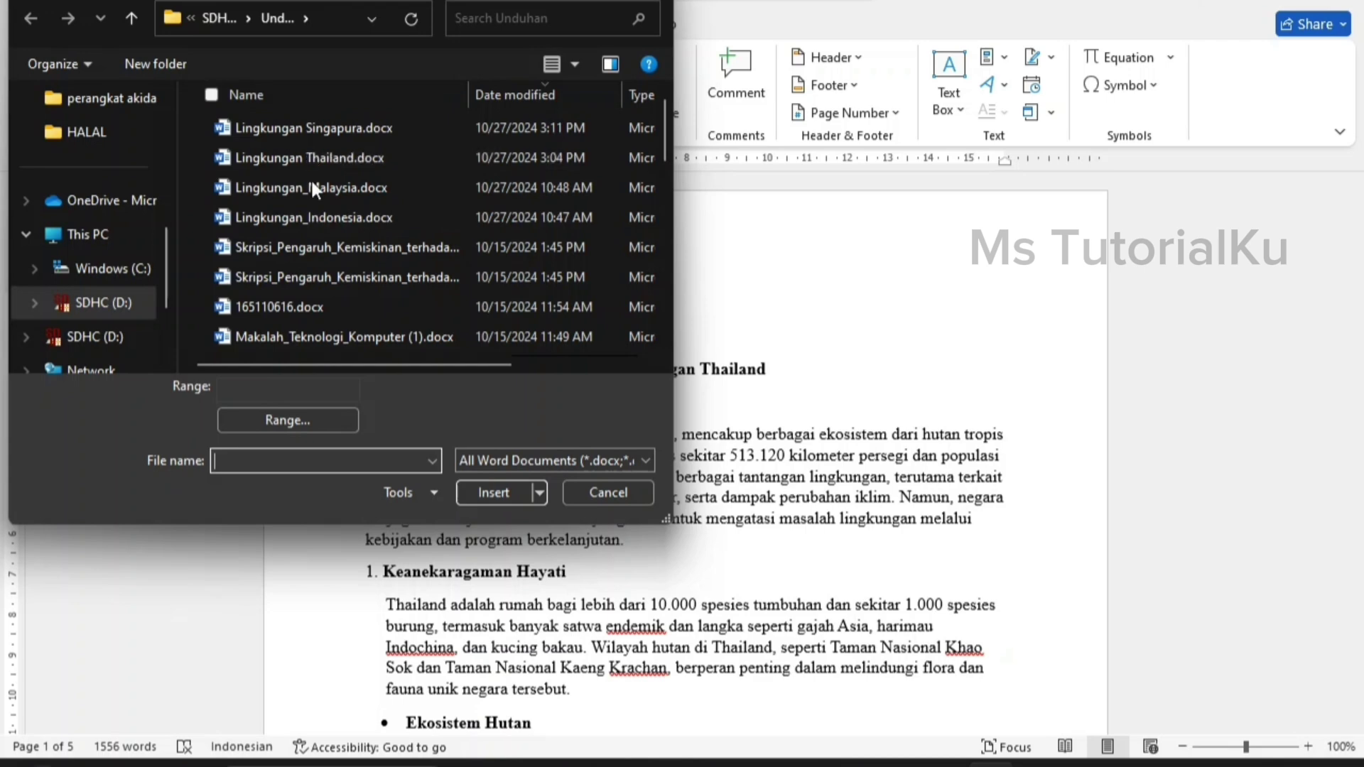
click(291, 226)
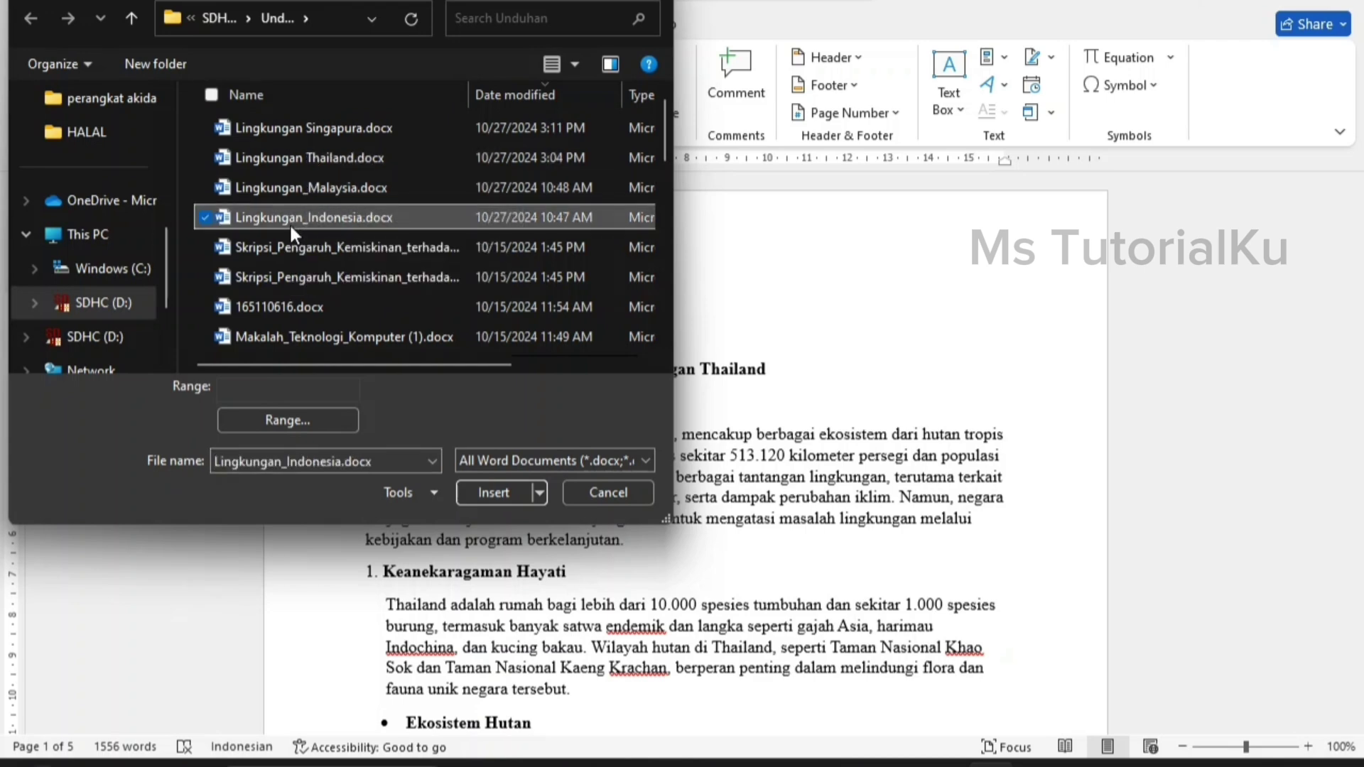
click(486, 495)
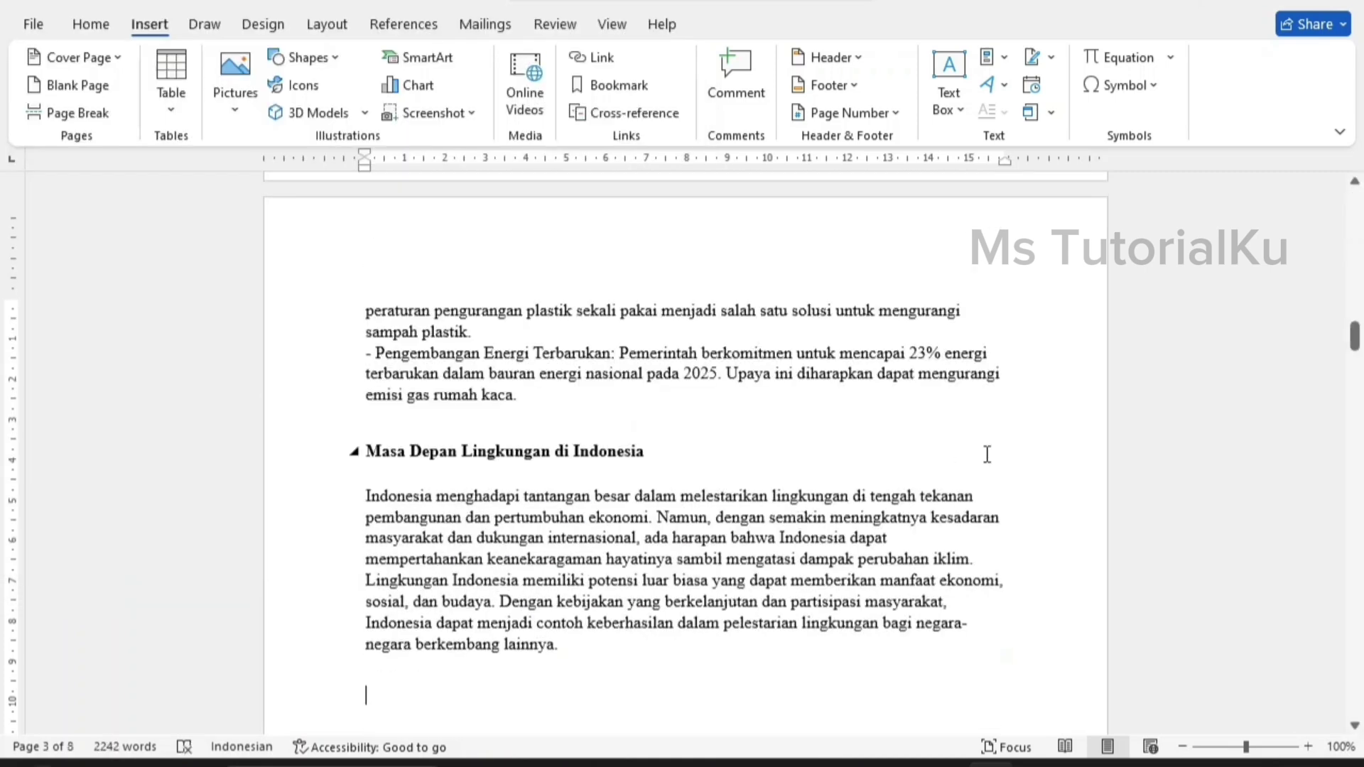
Place the cursor on a new line after the final Singapura paragraph at the document's end.
drag(1354, 336, 1354, 205)
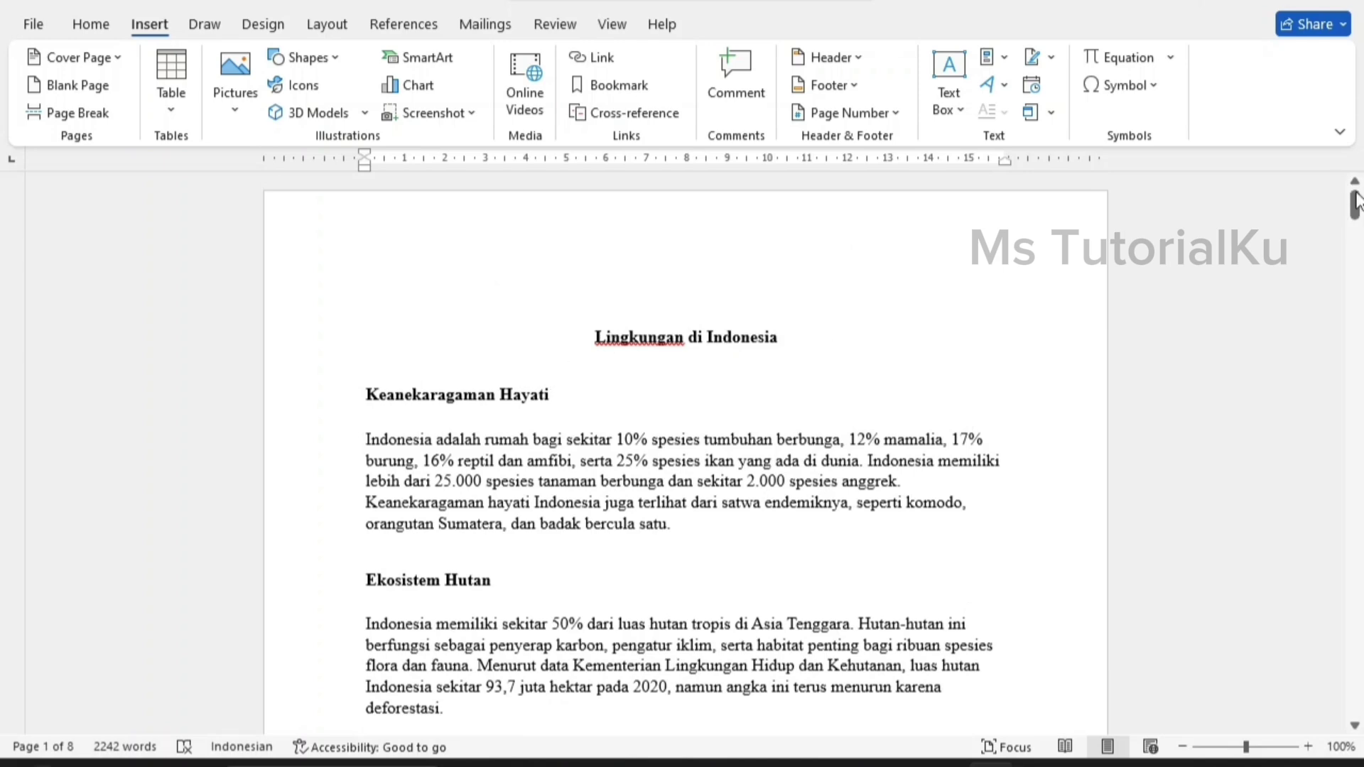
mouse_move(1355, 205)
mouse_down()
mouse_move(1353, 345)
mouse_move(1323, 467)
mouse_move(1318, 664)
mouse_up()
click(527, 557)
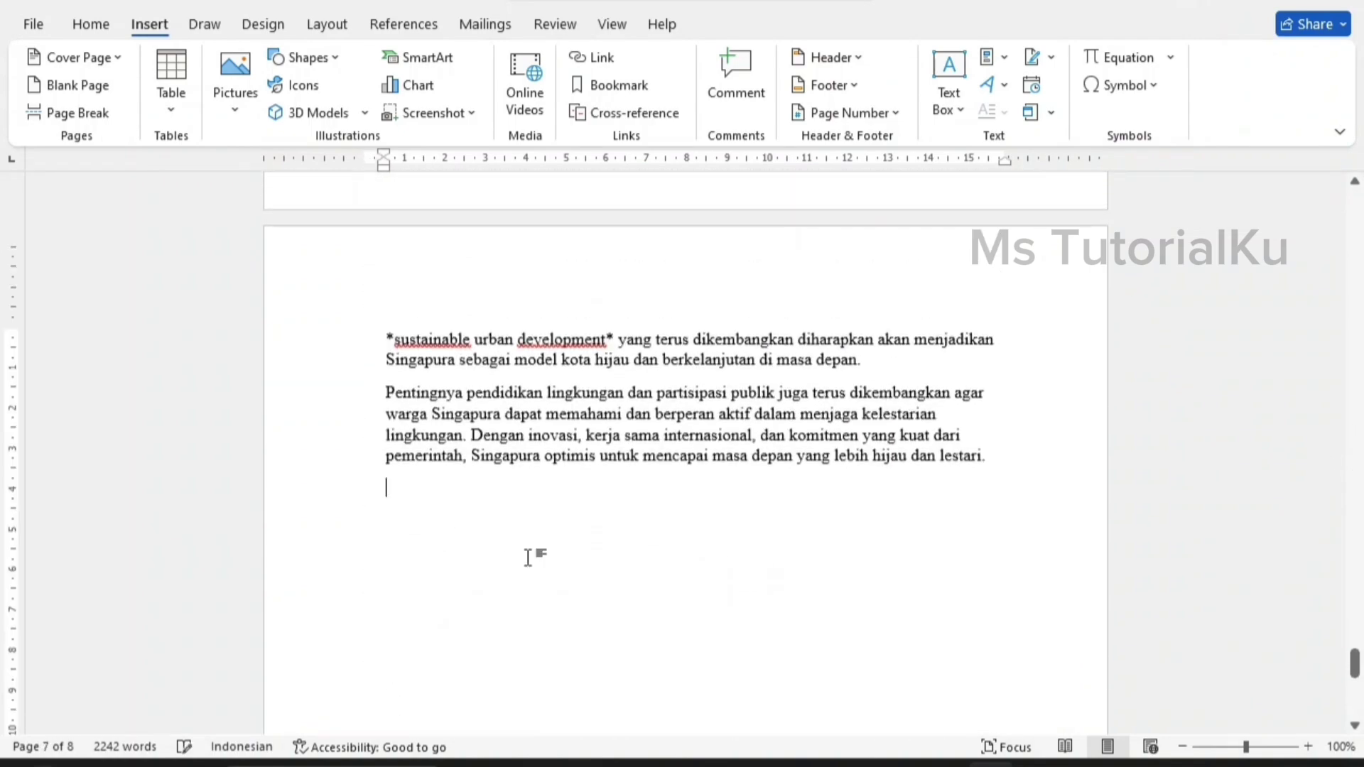
key(Return)
key(Return)
Insert Lingkungan_Malaysia.docx as text from file after the Singapura section.
click(1055, 117)
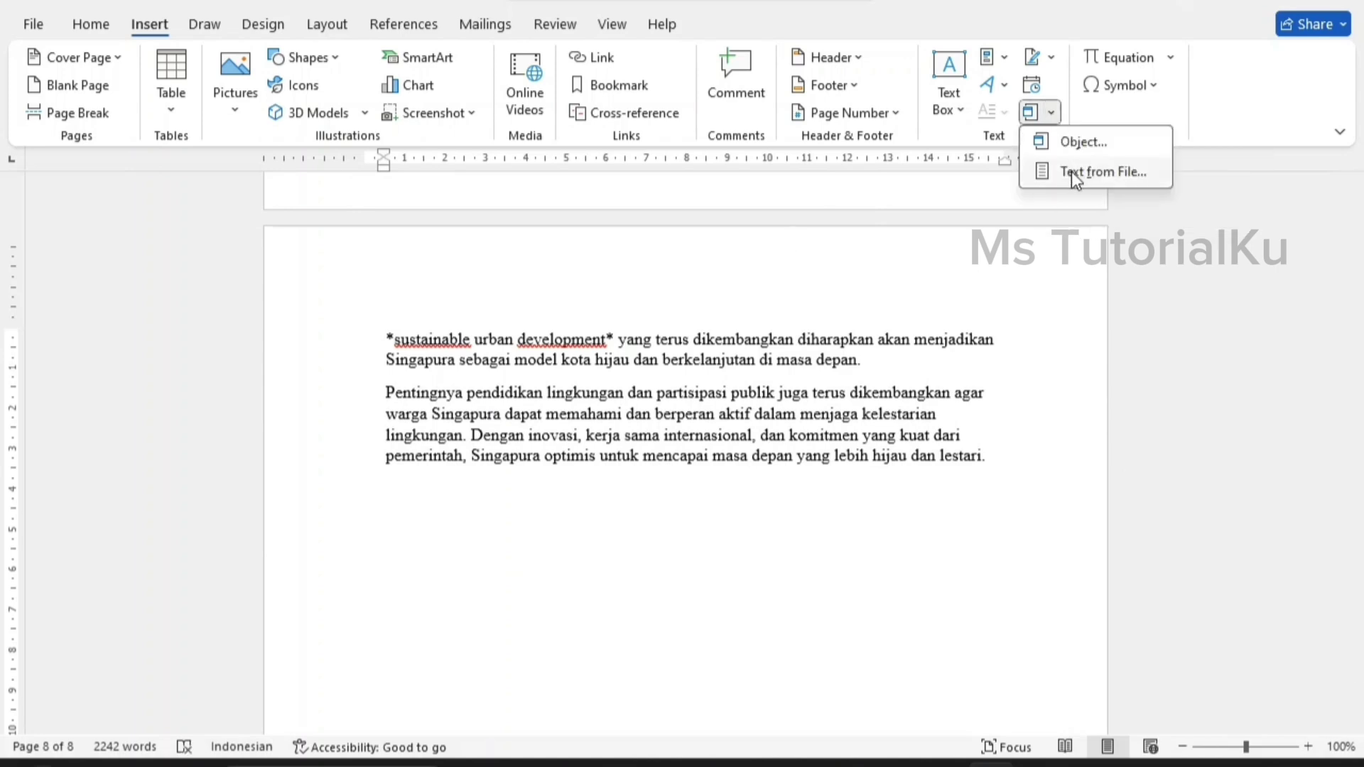
click(1073, 175)
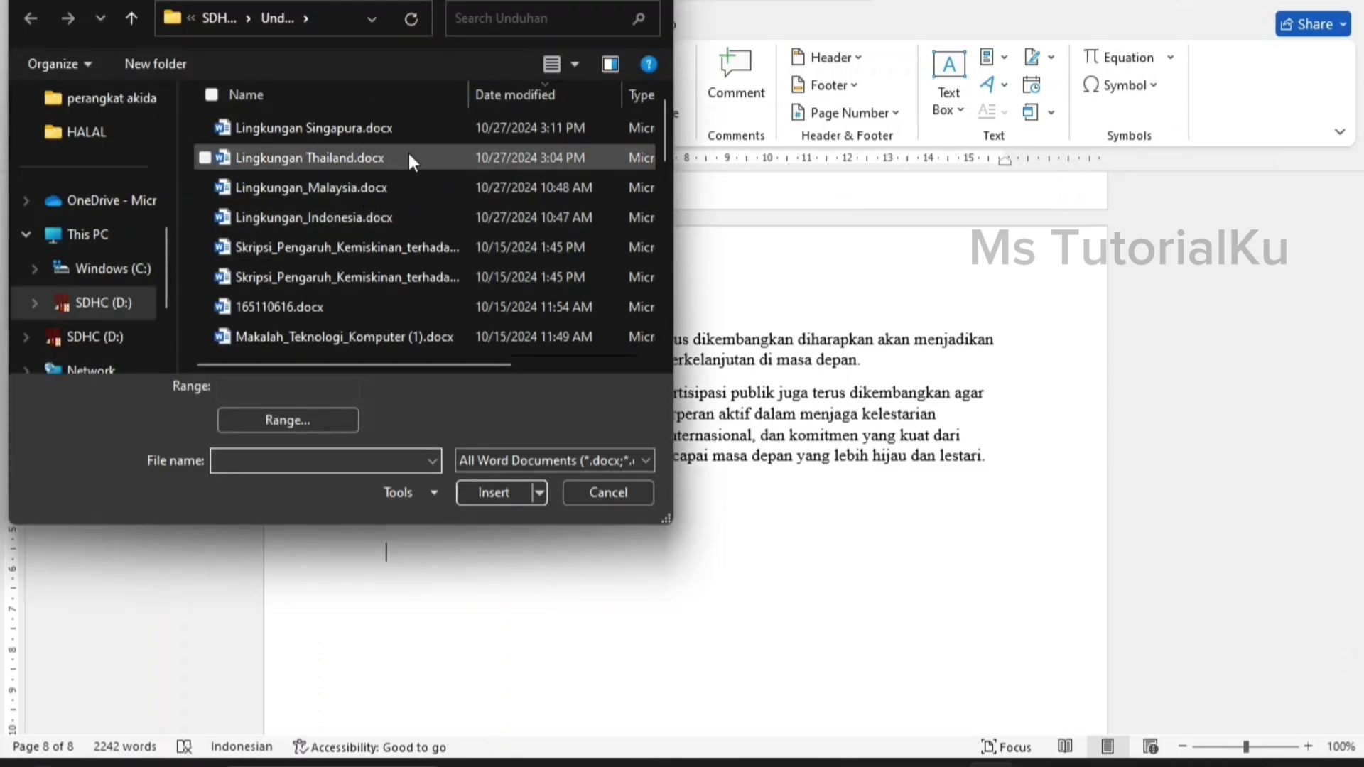
click(335, 190)
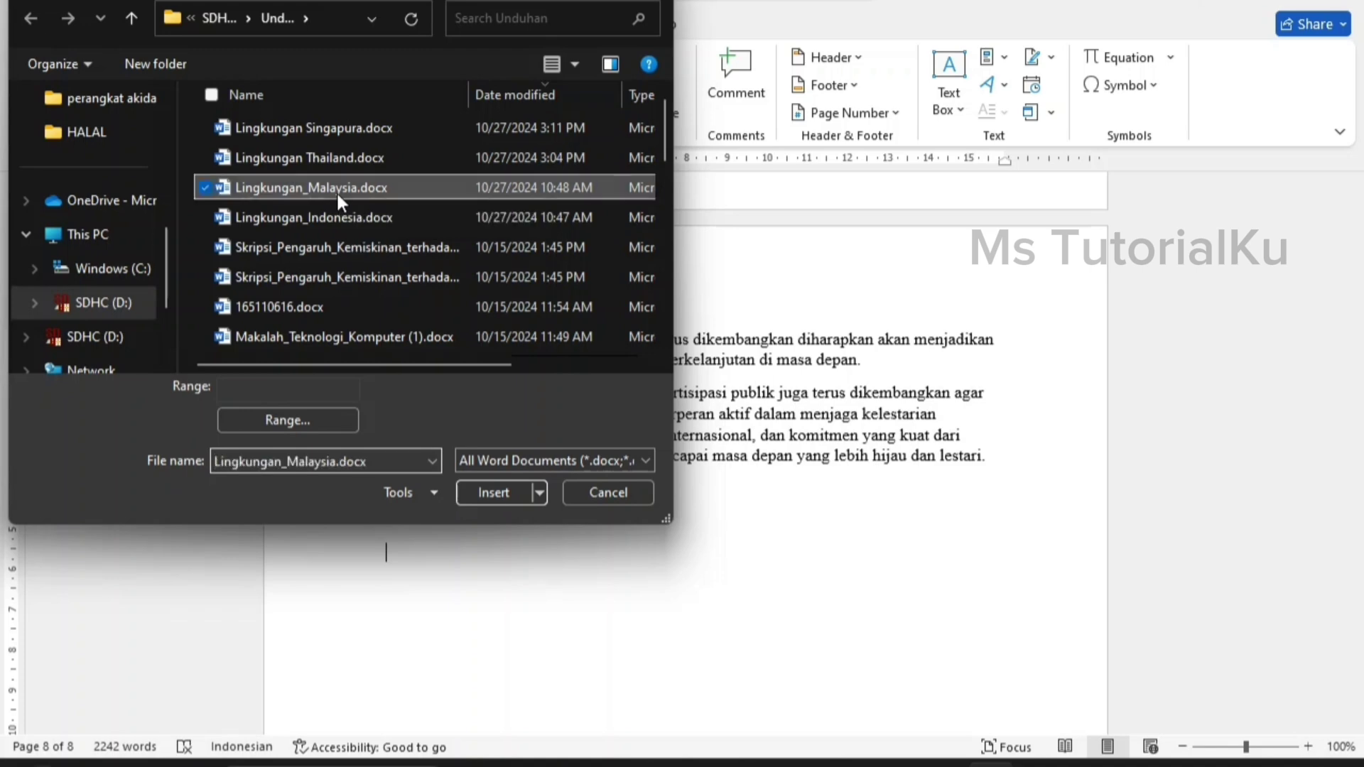
click(469, 493)
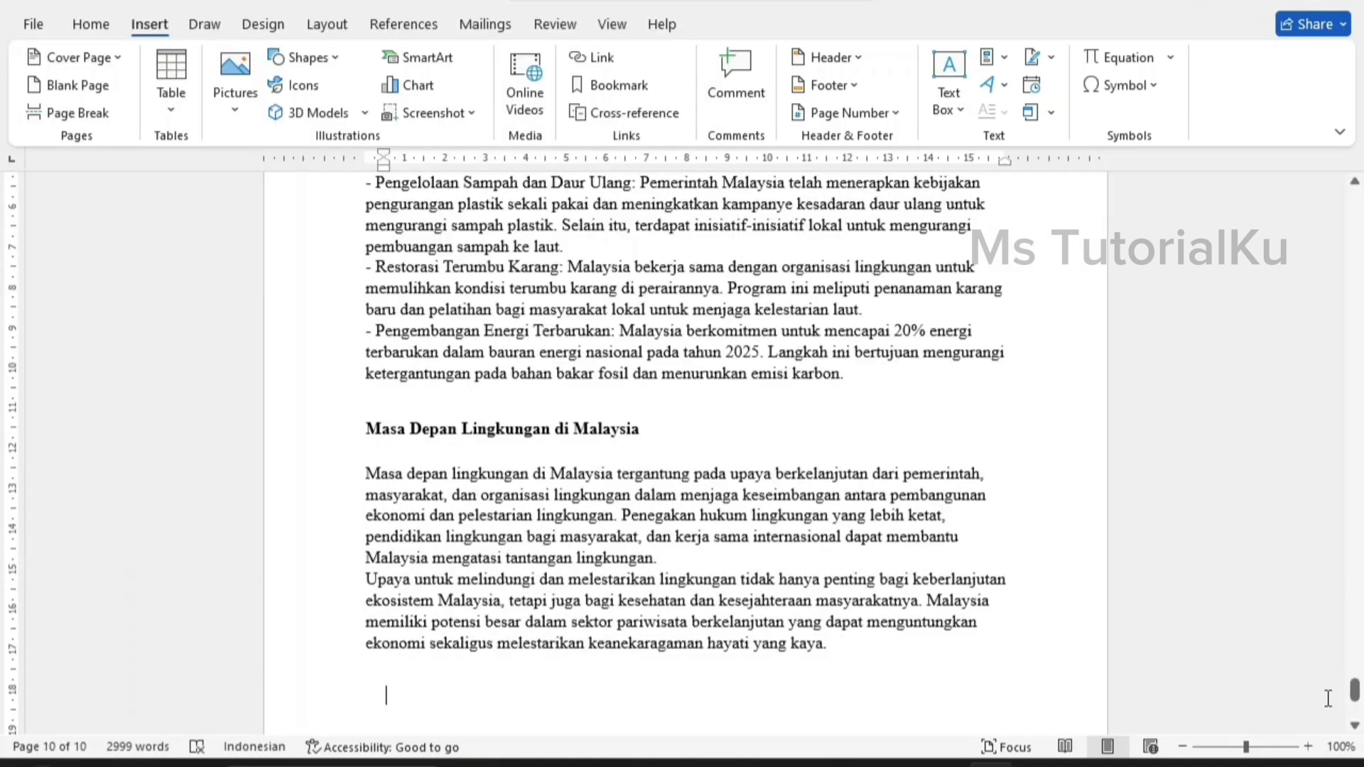
mouse_move(1354, 693)
mouse_down()
mouse_move(1357, 186)
mouse_move(1357, 487)
mouse_move(1357, 202)
mouse_move(1359, 222)
mouse_up()
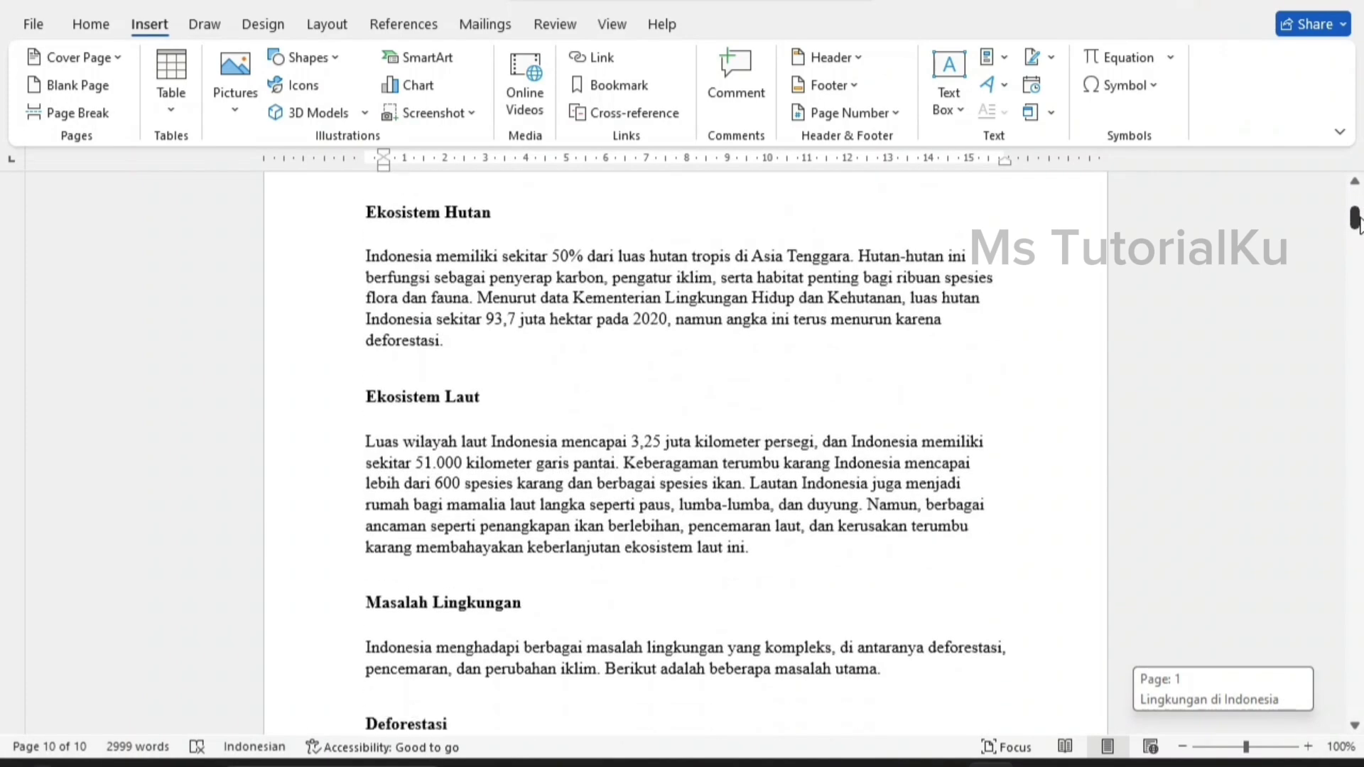
mouse_move(1358, 220)
mouse_down()
mouse_move(1358, 276)
mouse_move(1357, 202)
mouse_up()
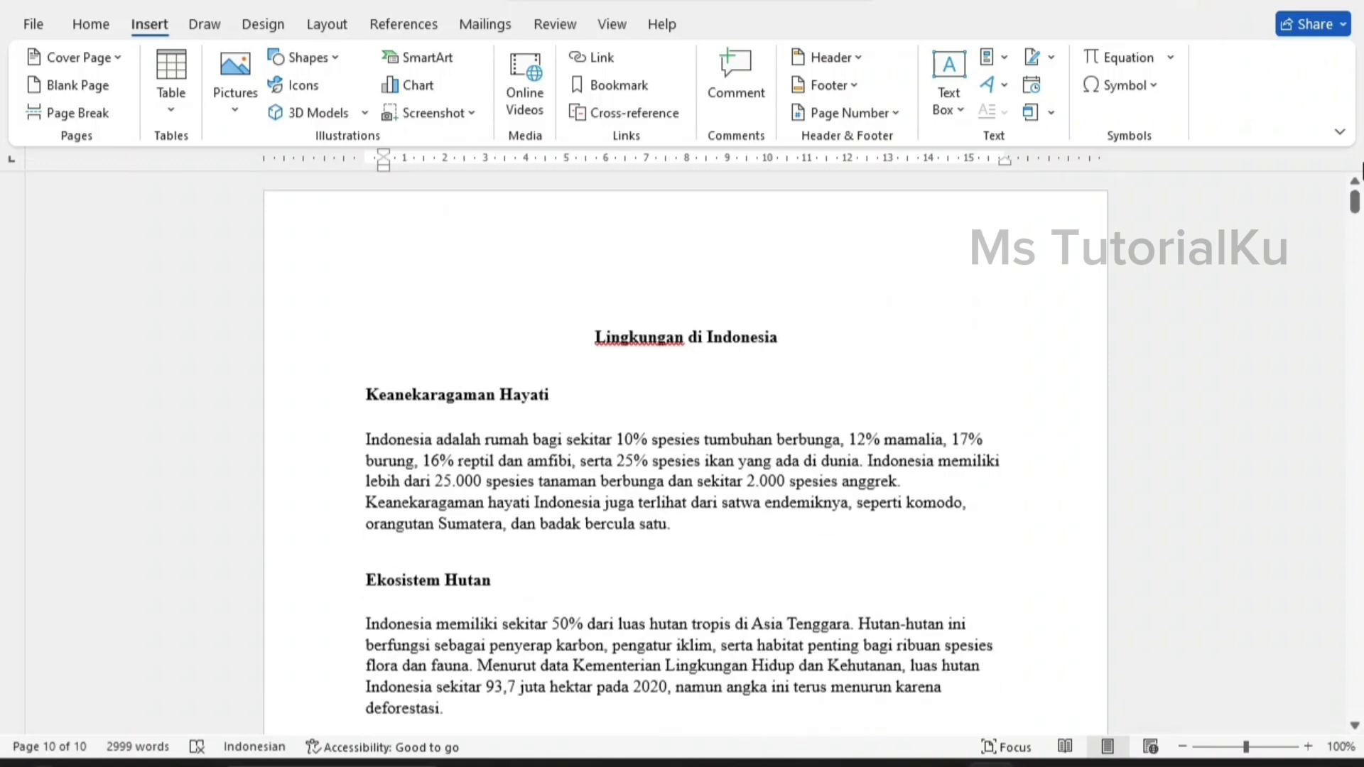